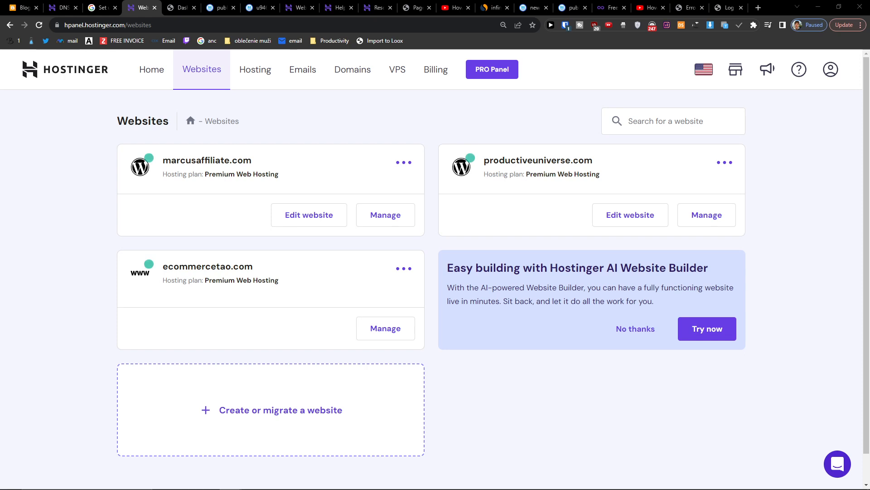
Open the Emails section of the hosting account and look over the listed email domains.
{"action": "left_click", "coordinate": [311, 72]}
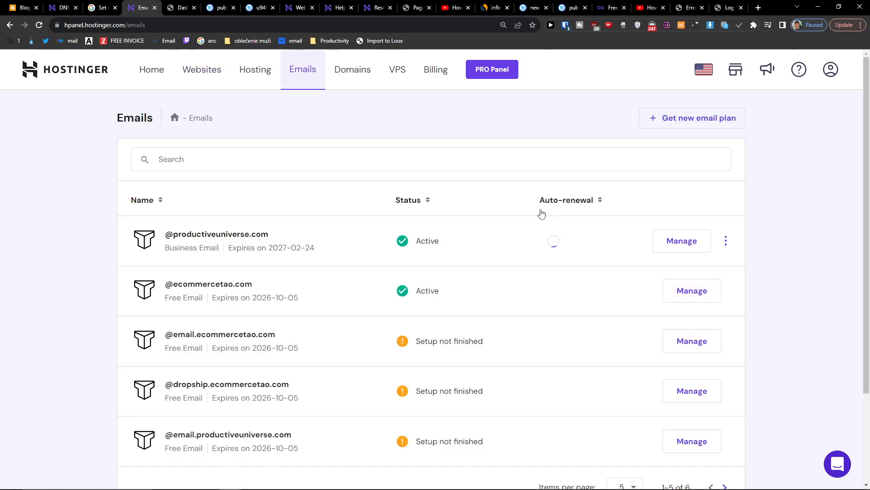
{"action": "scroll", "coordinate": [272, 236], "scroll_direction": "down", "scroll_amount": 2}
{"action": "scroll", "coordinate": [386, 385], "scroll_direction": "up", "scroll_amount": 2}
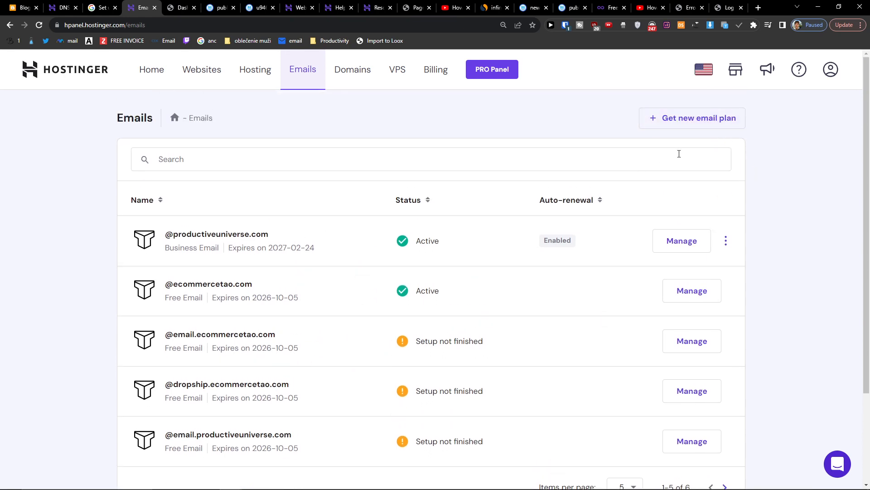
Review the features and prices of the new email plans on offer, and return to the email list.
{"action": "left_click", "coordinate": [717, 129]}
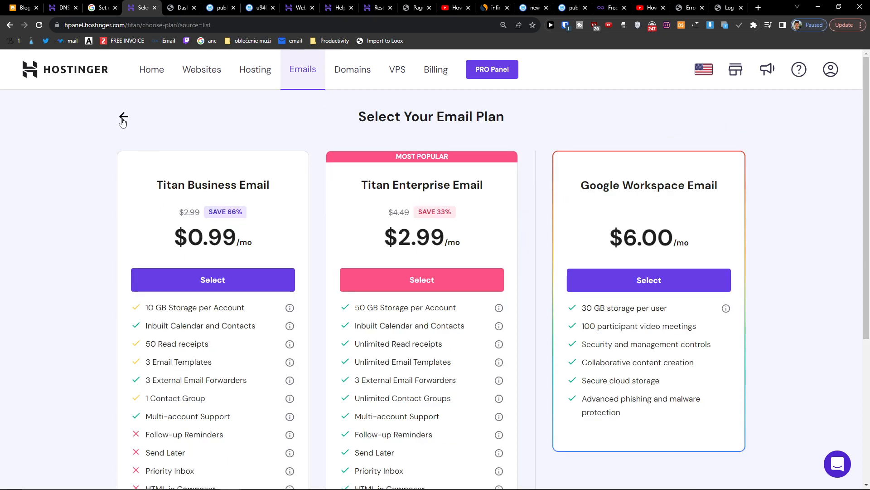
{"action": "scroll", "coordinate": [455, 247], "scroll_direction": "down", "scroll_amount": 1}
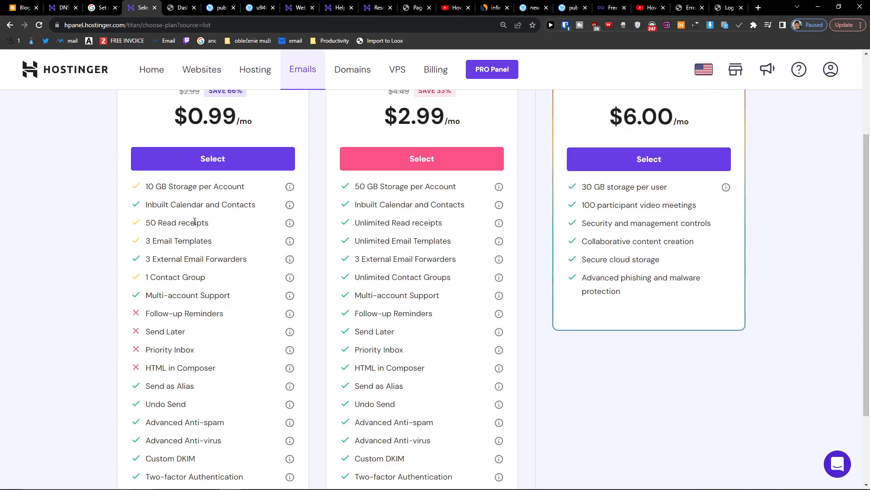
{"action": "scroll", "coordinate": [203, 142], "scroll_direction": "down", "scroll_amount": 4}
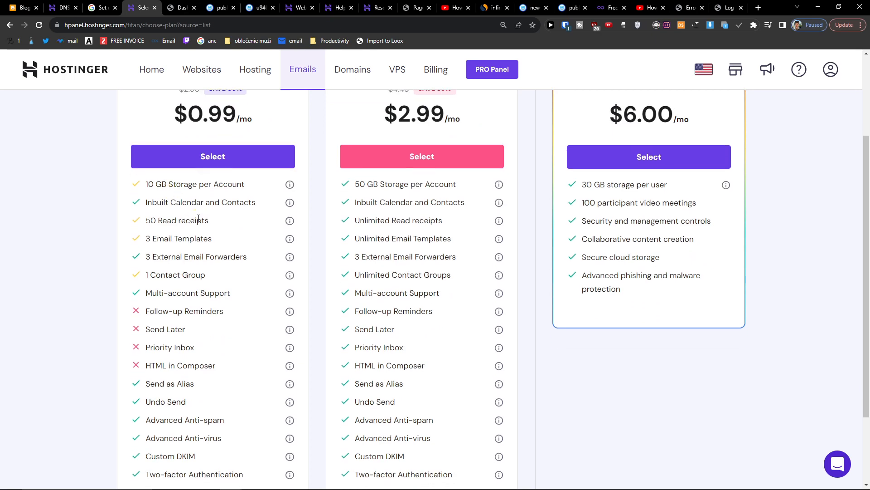
{"action": "scroll", "coordinate": [120, 145], "scroll_direction": "up", "scroll_amount": 5}
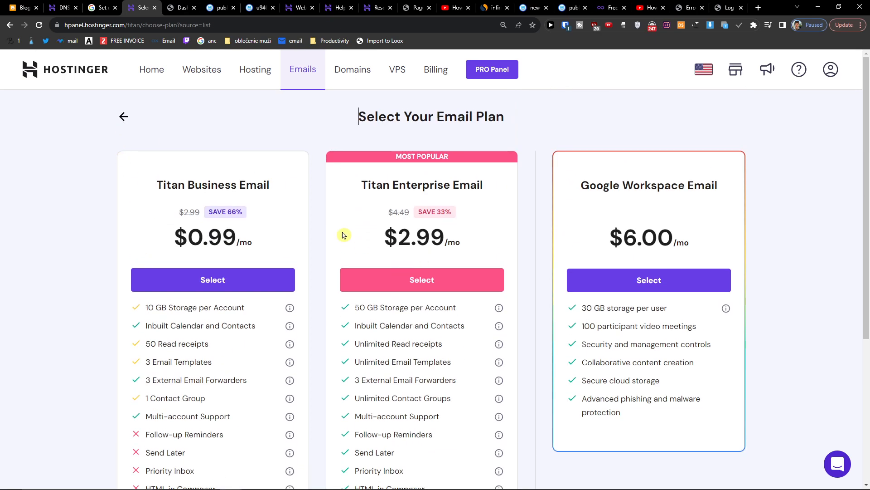
{"action": "left_click", "coordinate": [119, 118]}
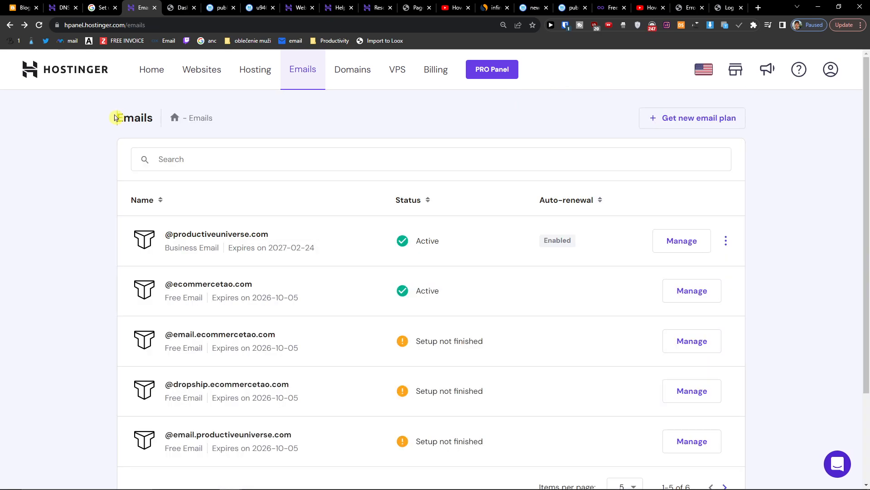
{"action": "scroll", "coordinate": [684, 297], "scroll_direction": "down", "scroll_amount": 3}
{"action": "scroll", "coordinate": [675, 296], "scroll_direction": "up", "scroll_amount": 3}
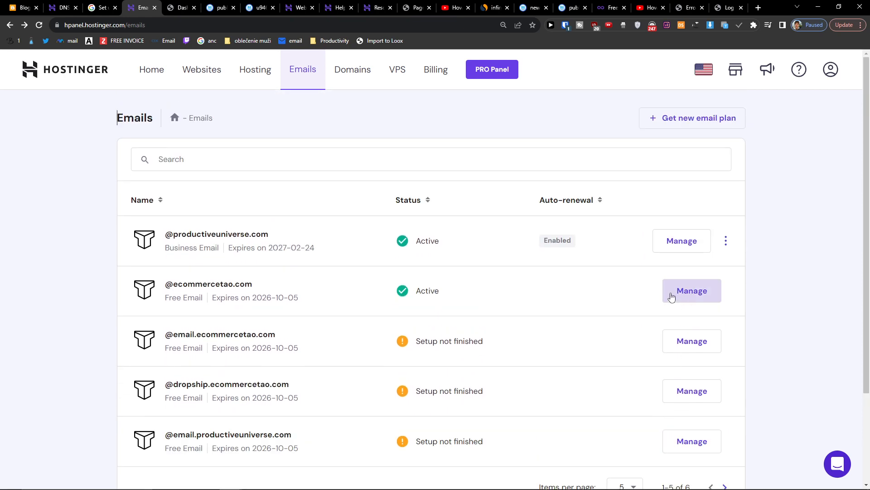
{"action": "scroll", "coordinate": [634, 298], "scroll_direction": "down", "scroll_amount": 3}
{"action": "scroll", "coordinate": [531, 305], "scroll_direction": "up", "scroll_amount": 1}
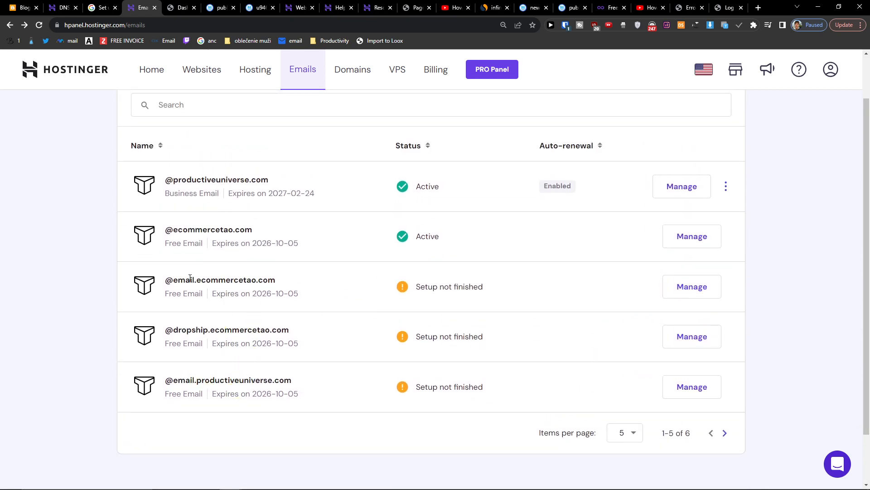
{"action": "left_click", "coordinate": [704, 290]}
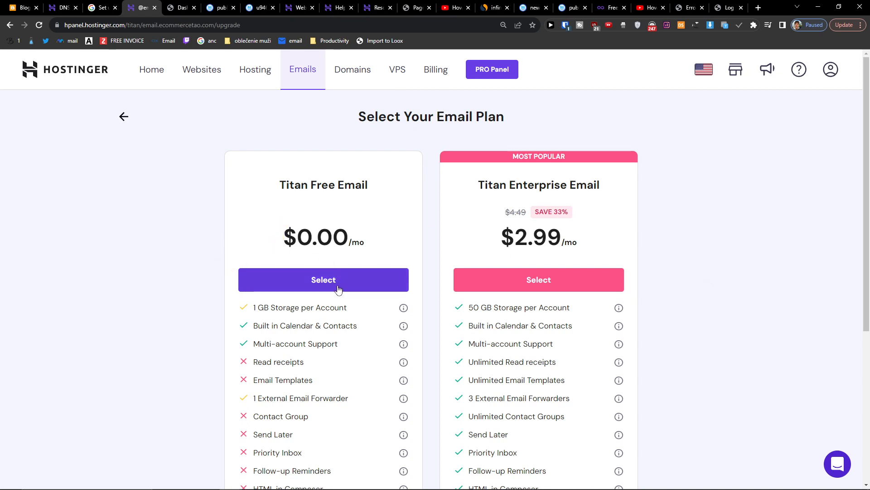
{"action": "left_click", "coordinate": [338, 289]}
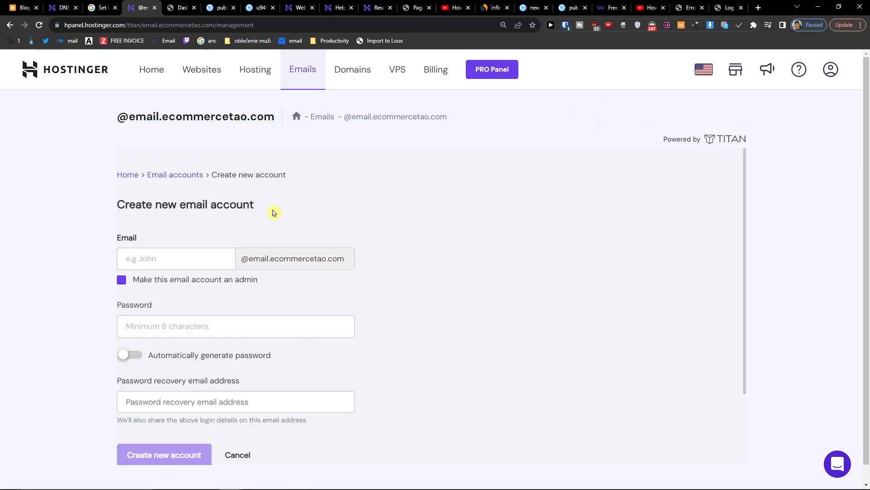
Enter "info" as the name of the new email account, keeping it as an admin.
{"action": "scroll", "coordinate": [274, 212], "scroll_direction": "down", "scroll_amount": 2}
{"action": "scroll", "coordinate": [254, 214], "scroll_direction": "up", "scroll_amount": 2}
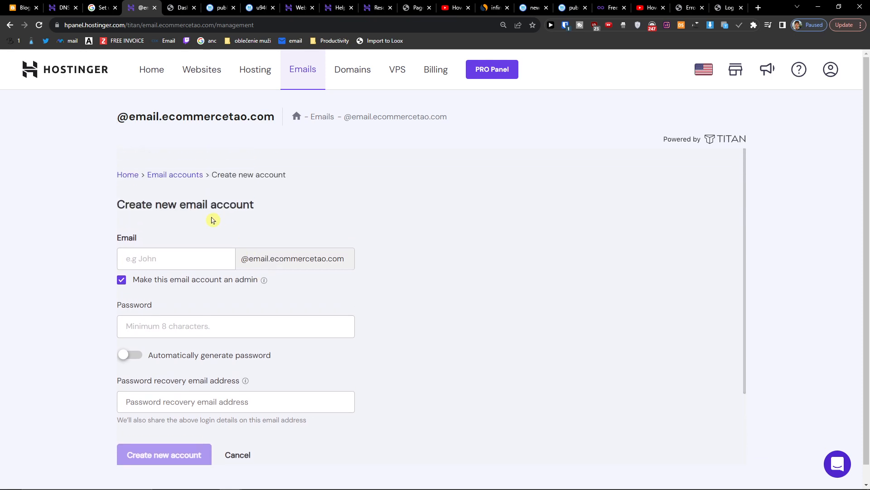
{"action": "left_click", "coordinate": [207, 253]}
{"action": "left_click_drag", "start_coordinate": [253, 262], "coordinate": [316, 266]}
{"action": "left_click", "coordinate": [168, 261]}
{"action": "left_click", "coordinate": [137, 250]}
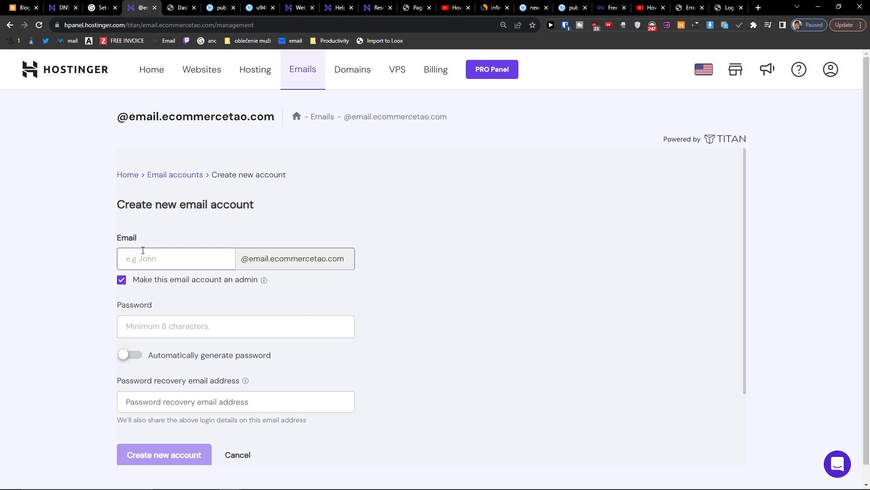
{"action": "key", "text": "Tab"}
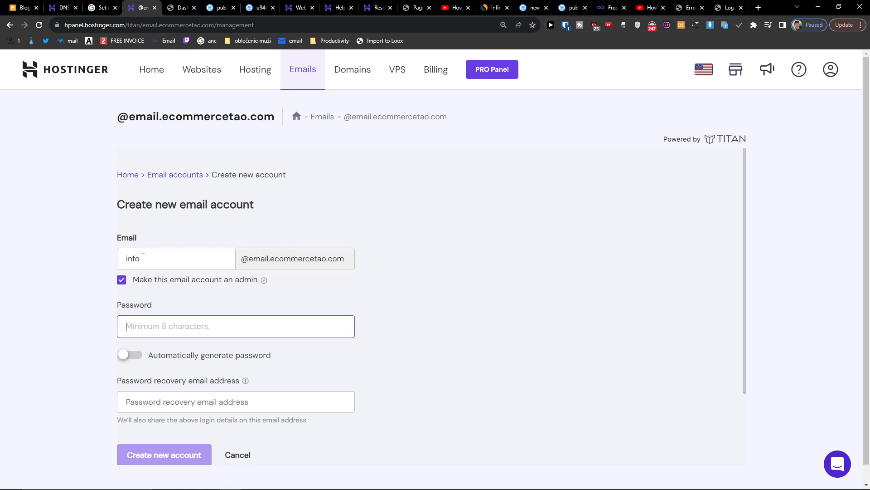
Enter the account password, leave the recovery address empty, and create the new email account.
{"action": "type", "text": "••••••••••"}
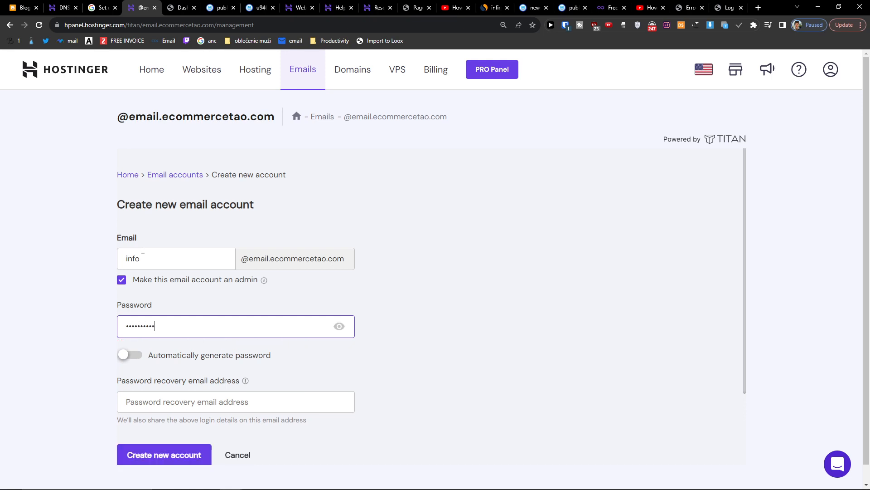
{"action": "scroll", "coordinate": [163, 272], "scroll_direction": "down", "scroll_amount": 2}
{"action": "left_click", "coordinate": [188, 343]}
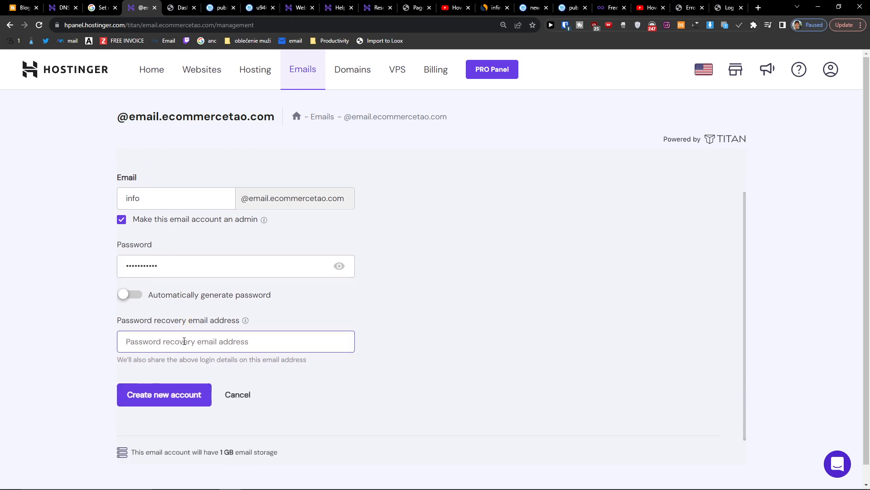
{"action": "left_click", "coordinate": [177, 397]}
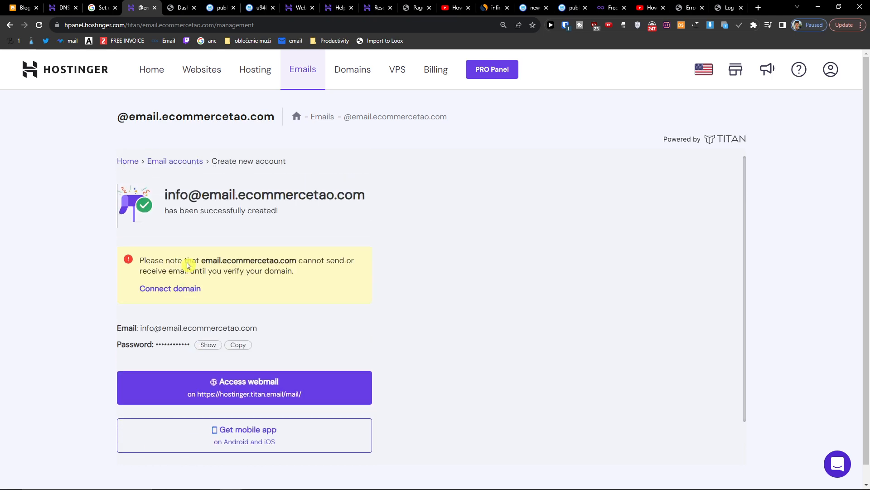
Open webmail access for the newly created email account.
{"action": "scroll", "coordinate": [187, 265], "scroll_direction": "up", "scroll_amount": 1}
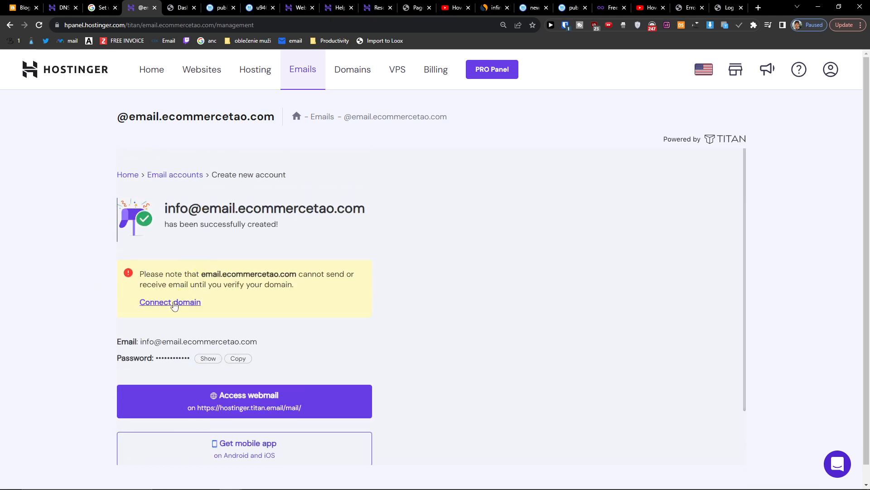
{"action": "scroll", "coordinate": [191, 306], "scroll_direction": "down", "scroll_amount": 3}
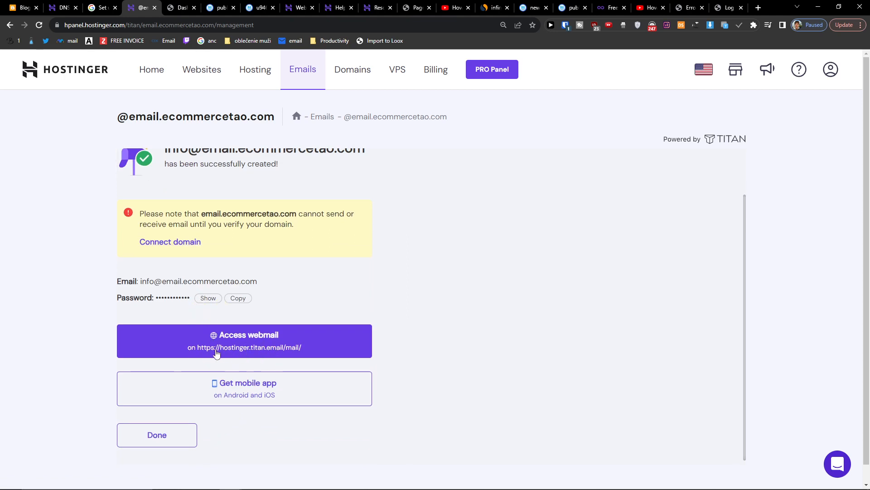
{"action": "left_click", "coordinate": [248, 348]}
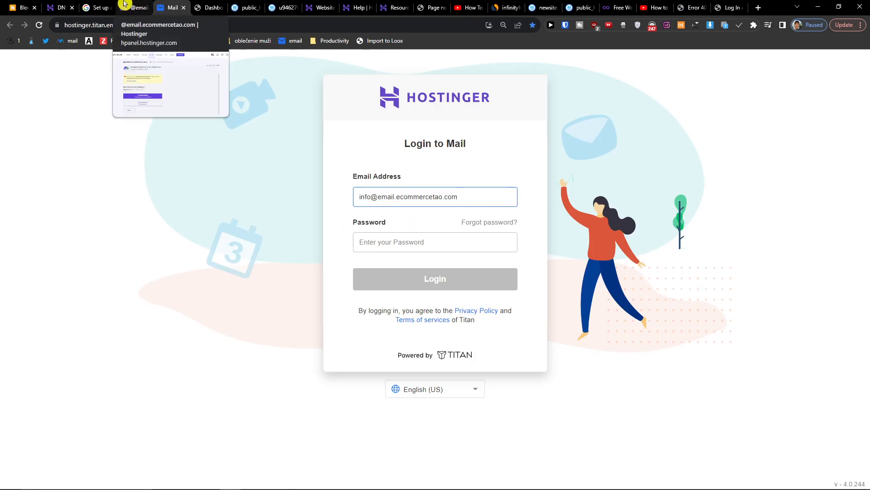
Log in to the webmail with the account password and postpone adding a password recovery email.
{"action": "left_click", "coordinate": [129, 4]}
{"action": "left_click", "coordinate": [170, 7]}
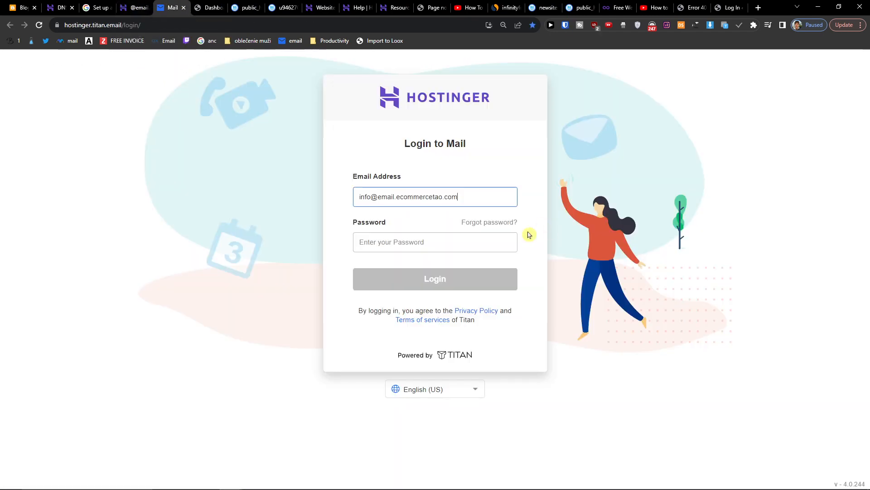
{"action": "left_click", "coordinate": [386, 238]}
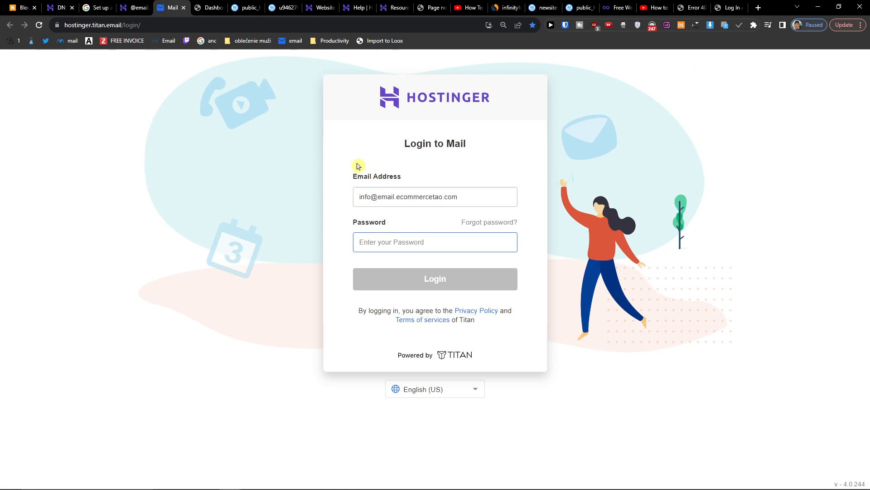
{"action": "type", "text": "•••"}
{"action": "key", "text": "Return"}
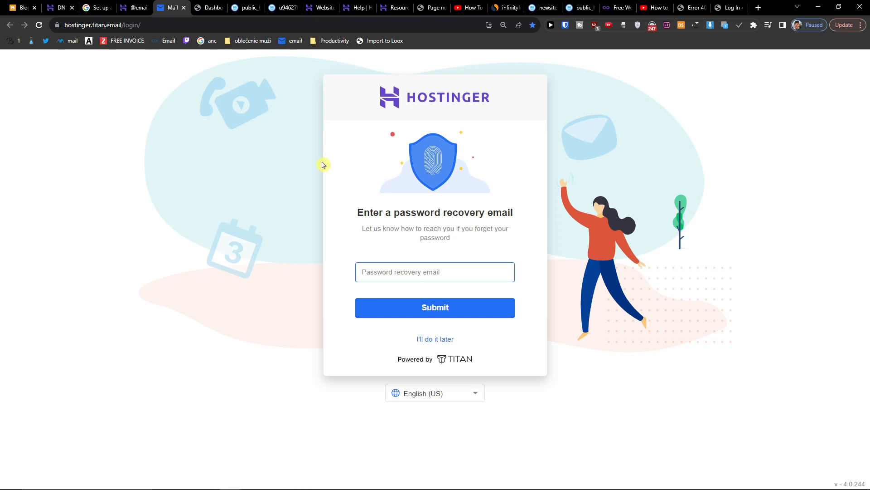
{"action": "left_click", "coordinate": [432, 339]}
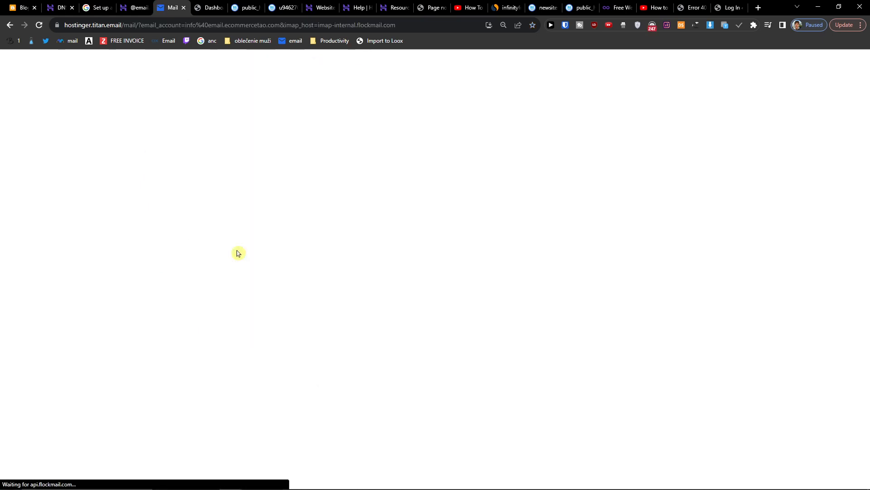
Return to the Hostinger email management page and open the domain connection instructions for email.ecommercetao.com.
{"action": "left_click", "coordinate": [132, 7]}
{"action": "scroll", "coordinate": [321, 283], "scroll_direction": "up", "scroll_amount": 2}
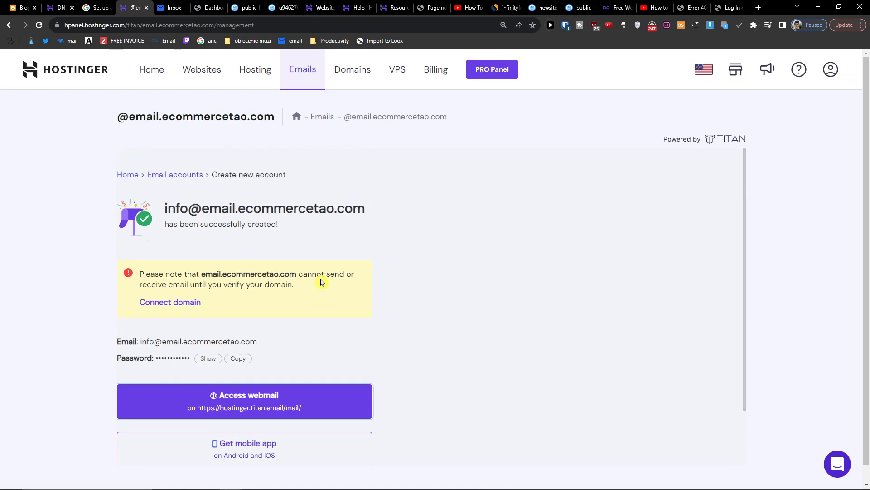
{"action": "scroll", "coordinate": [261, 335], "scroll_direction": "down", "scroll_amount": 2}
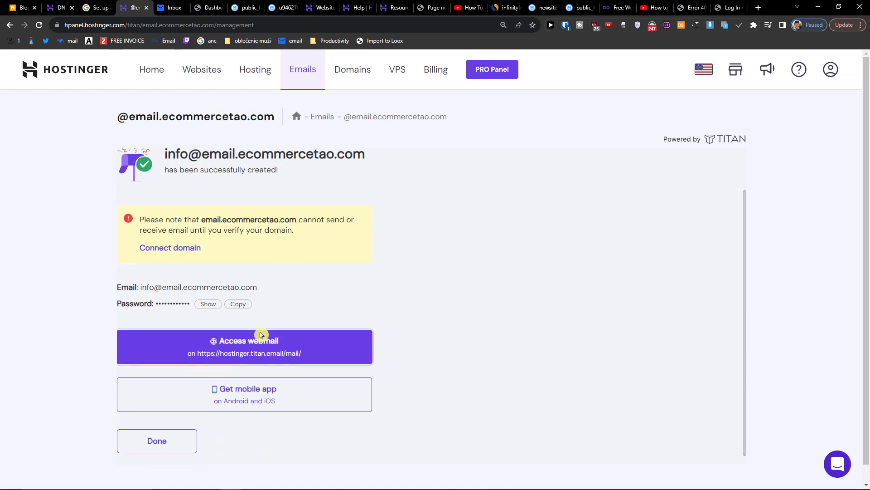
{"action": "left_click", "coordinate": [184, 242]}
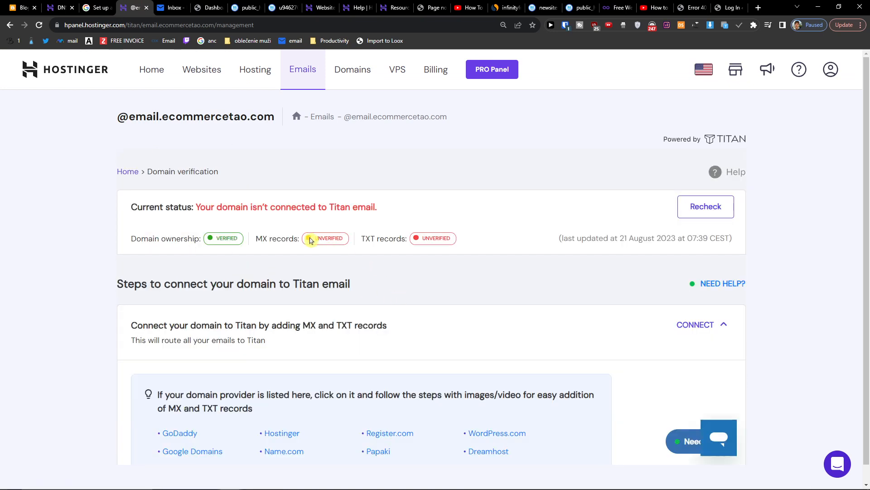
Examine the verification status and the steps for connecting the domain to Titan with MX and TXT records.
{"action": "scroll", "coordinate": [390, 252], "scroll_direction": "down", "scroll_amount": 3}
{"action": "scroll", "coordinate": [367, 252], "scroll_direction": "up", "scroll_amount": 1}
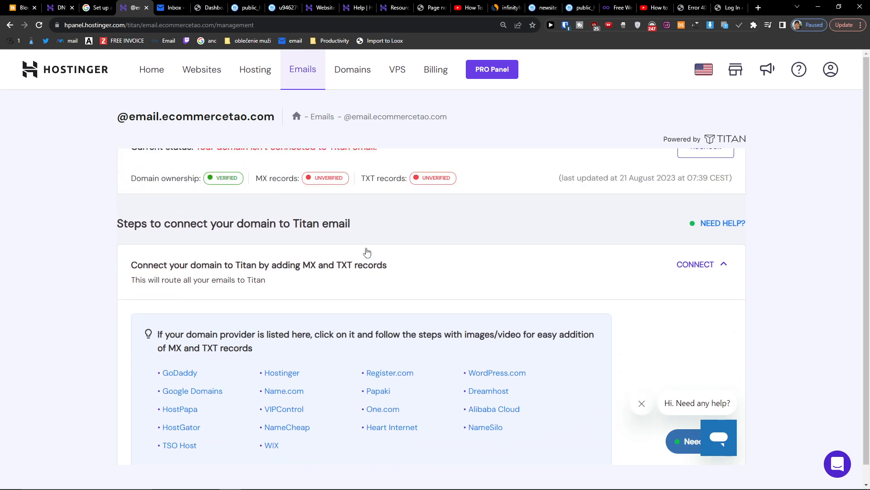
{"action": "scroll", "coordinate": [345, 290], "scroll_direction": "up", "scroll_amount": 1}
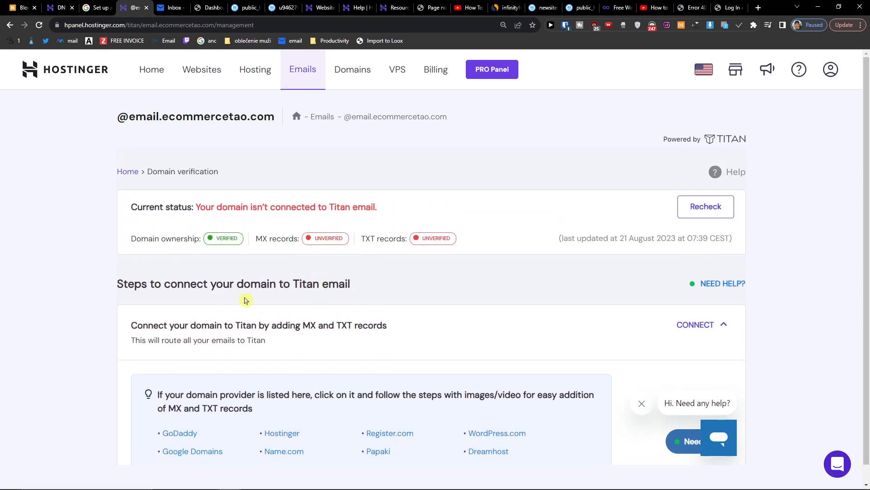
{"action": "left_click", "coordinate": [721, 323]}
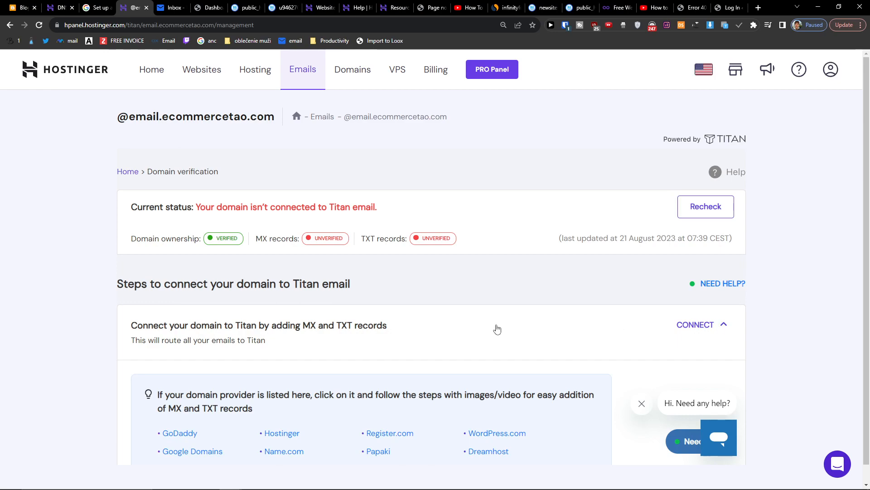
{"action": "scroll", "coordinate": [496, 328], "scroll_direction": "down", "scroll_amount": 3}
{"action": "scroll", "coordinate": [497, 330], "scroll_direction": "down", "scroll_amount": 12}
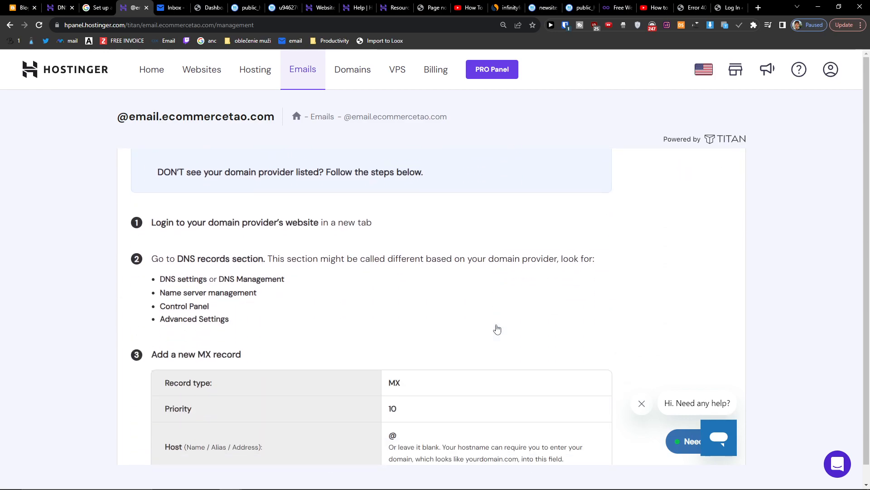
{"action": "scroll", "coordinate": [497, 329], "scroll_direction": "down", "scroll_amount": 6}
{"action": "scroll", "coordinate": [497, 329], "scroll_direction": "up", "scroll_amount": 20}
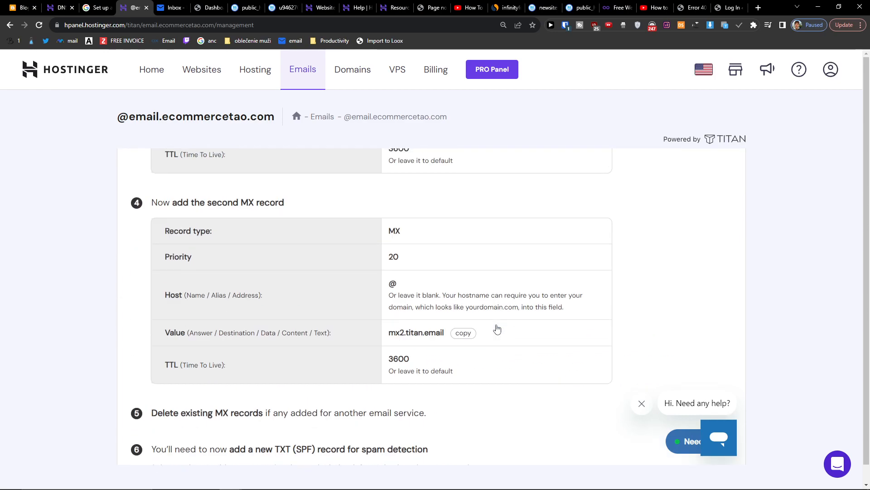
Go to the Domains section and open the domain overview of ecommercetao.com.
{"action": "left_click", "coordinate": [352, 70]}
{"action": "scroll", "coordinate": [485, 236], "scroll_direction": "down", "scroll_amount": 3}
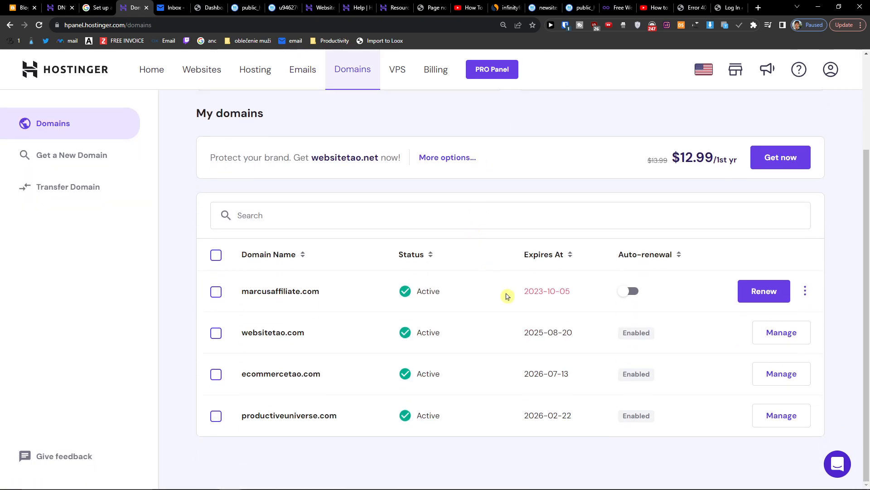
{"action": "left_click", "coordinate": [174, 7]}
{"action": "left_click", "coordinate": [139, 5]}
{"action": "left_click", "coordinate": [781, 373]}
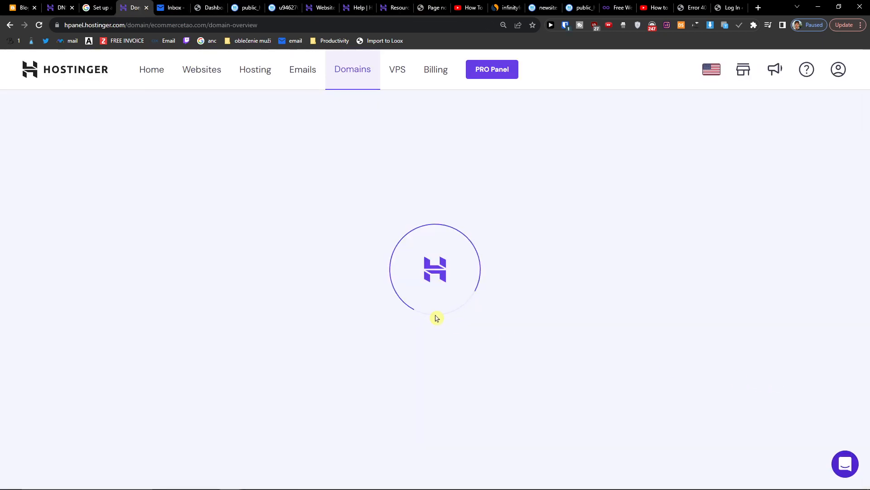
{"action": "scroll", "coordinate": [440, 308], "scroll_direction": "down", "scroll_amount": 3}
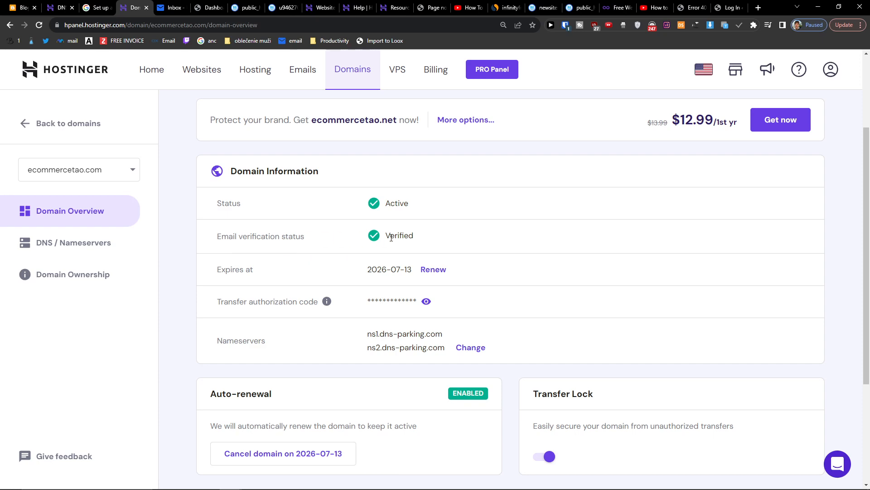
Check the email verification status in the domain information of ecommercetao.com.
{"action": "scroll", "coordinate": [392, 245], "scroll_direction": "up", "scroll_amount": 3}
{"action": "scroll", "coordinate": [391, 267], "scroll_direction": "down", "scroll_amount": 4}
{"action": "scroll", "coordinate": [390, 254], "scroll_direction": "up", "scroll_amount": 2}
{"action": "double_click", "coordinate": [391, 232]}
{"action": "scroll", "coordinate": [390, 232], "scroll_direction": "up", "scroll_amount": 1}
{"action": "scroll", "coordinate": [399, 254], "scroll_direction": "up", "scroll_amount": 2}
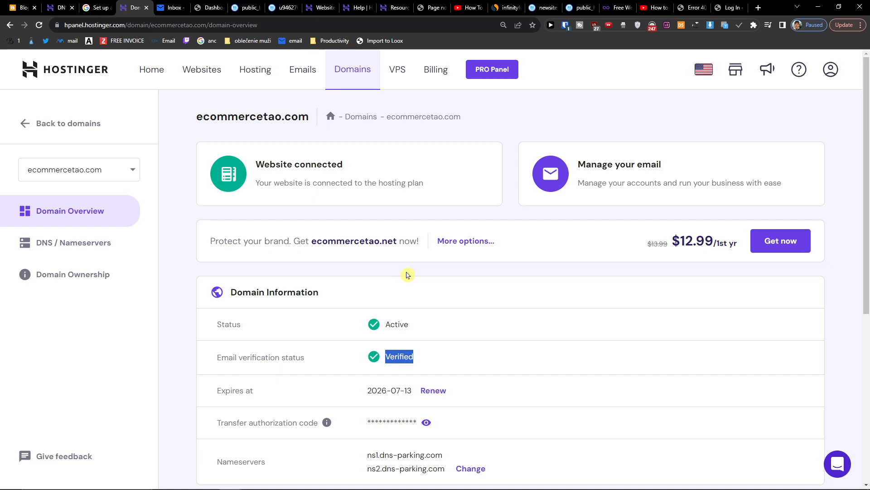
{"action": "left_click", "coordinate": [115, 4]}
{"action": "left_click", "coordinate": [135, 8]}
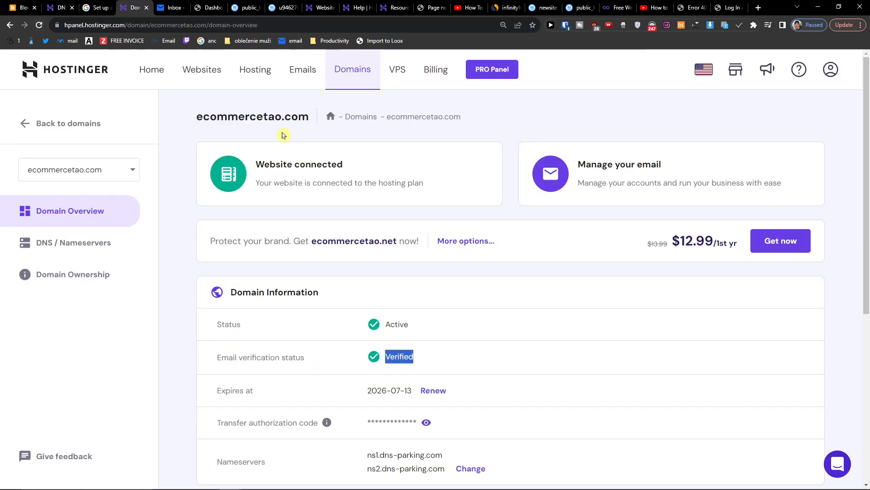
{"action": "left_click", "coordinate": [317, 357]}
{"action": "left_click_drag", "start_coordinate": [216, 358], "coordinate": [436, 361]}
{"action": "left_click", "coordinate": [324, 358]}
{"action": "left_click_drag", "start_coordinate": [244, 359], "coordinate": [437, 362]}
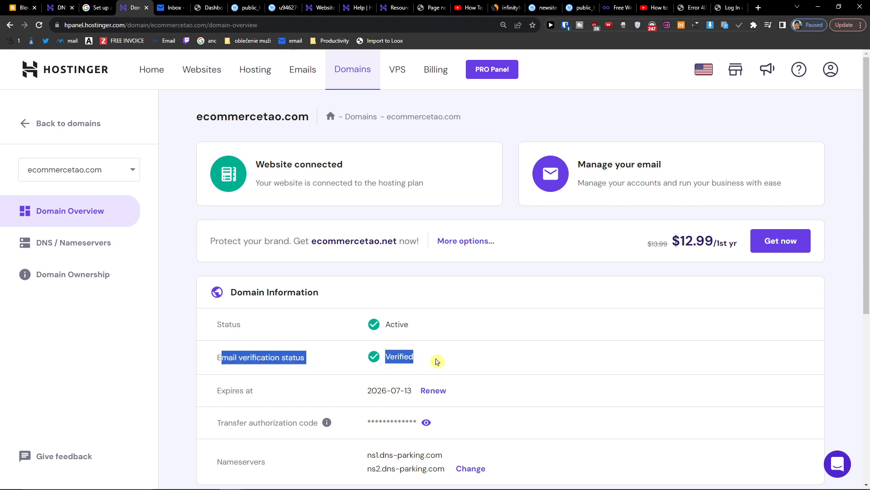
Open the email management of ecommercetao.com, go to its email accounts and show the options of the existing account.
{"action": "left_click", "coordinate": [350, 71]}
{"action": "left_click", "coordinate": [303, 69]}
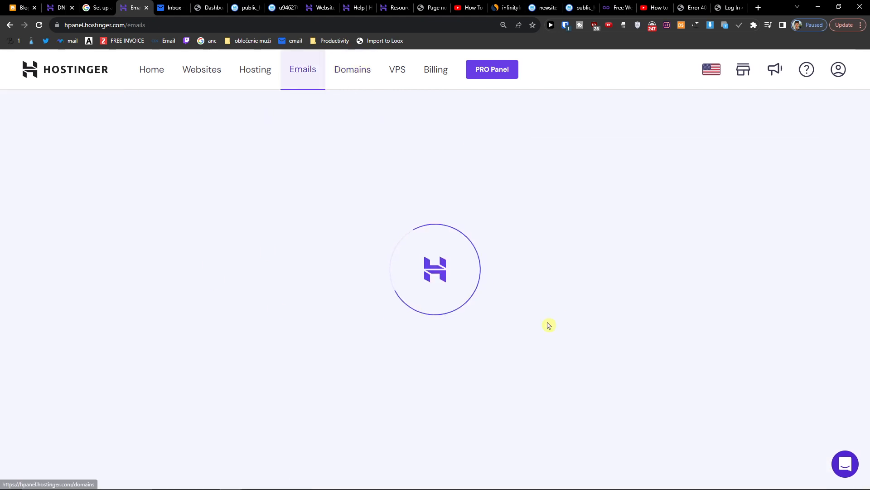
{"action": "scroll", "coordinate": [401, 247], "scroll_direction": "down", "scroll_amount": 1}
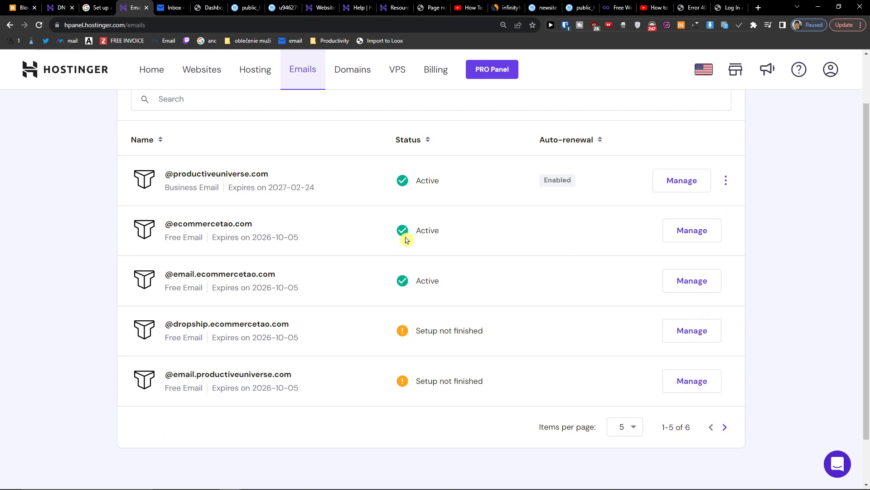
{"action": "left_click", "coordinate": [696, 242]}
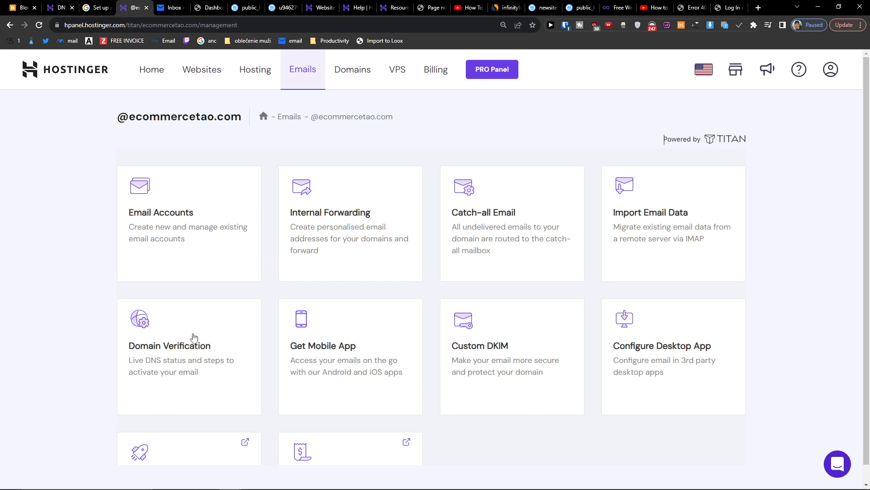
{"action": "left_click", "coordinate": [226, 255]}
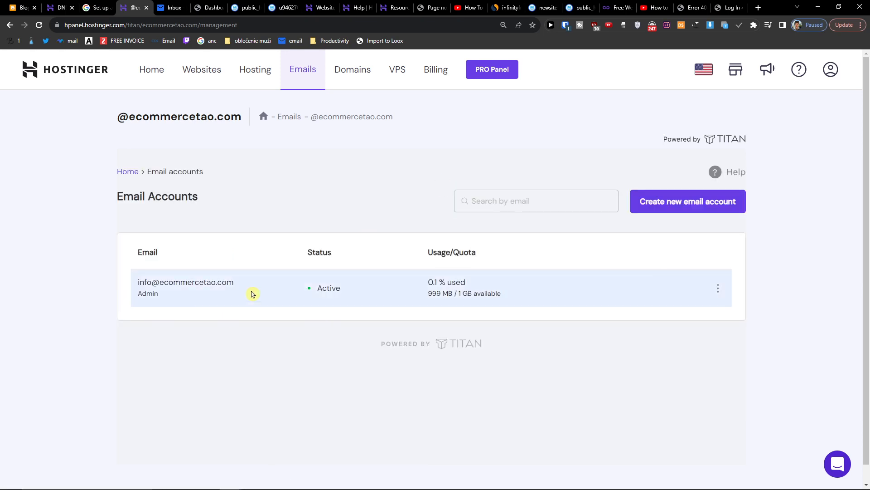
{"action": "left_click", "coordinate": [718, 290]}
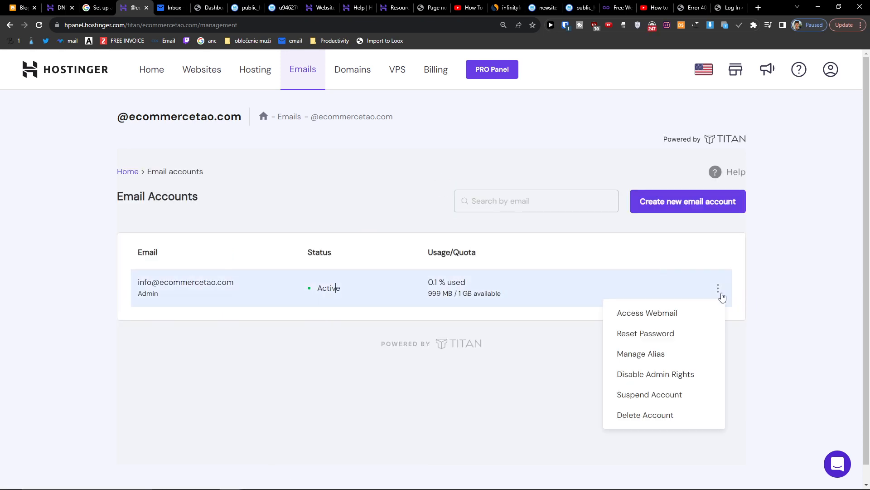
Look through the form for creating a new email account and go back to the email management page.
{"action": "left_click", "coordinate": [704, 210]}
{"action": "scroll", "coordinate": [421, 276], "scroll_direction": "down", "scroll_amount": 2}
{"action": "scroll", "coordinate": [418, 276], "scroll_direction": "up", "scroll_amount": 2}
{"action": "left_click", "coordinate": [13, 27]}
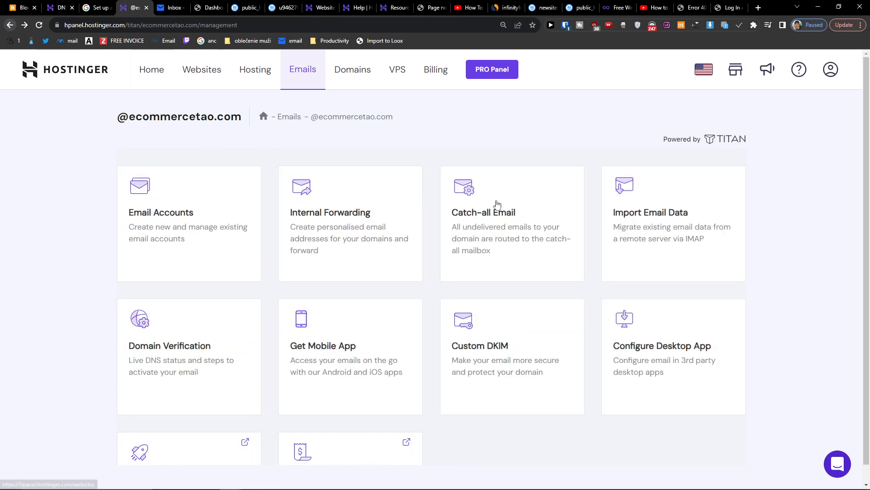
Access the webmail of the existing ecommercetao.com account from the list of email accounts.
{"action": "left_click", "coordinate": [215, 242]}
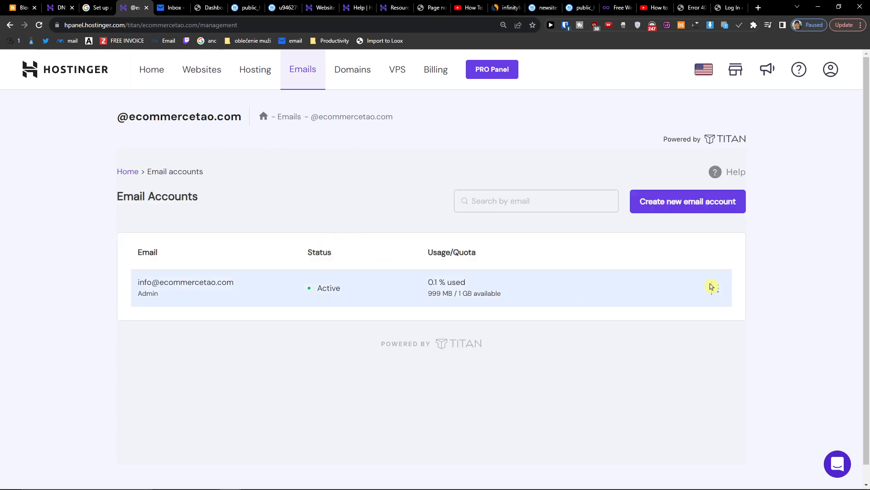
{"action": "left_click", "coordinate": [714, 287]}
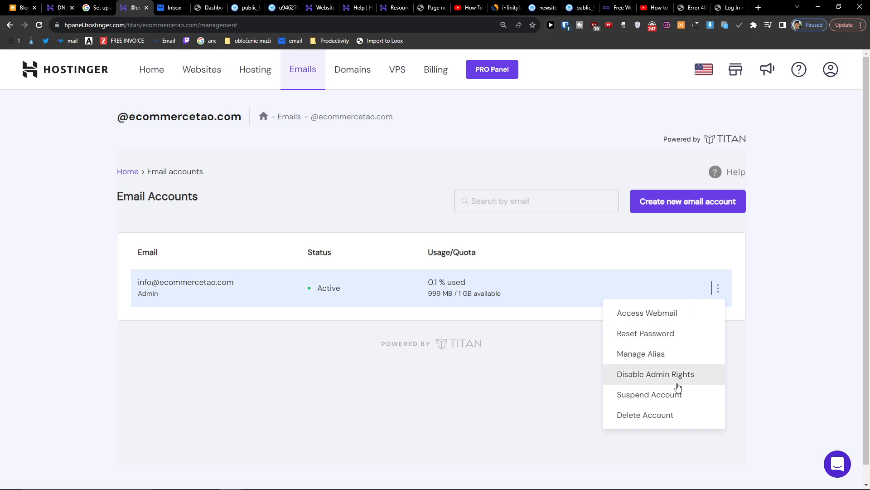
{"action": "left_click", "coordinate": [667, 320]}
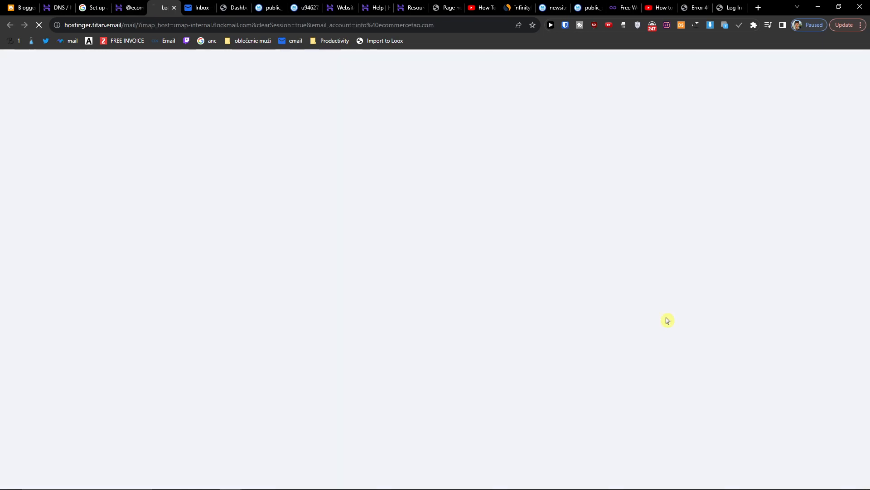
Close the webmail pages and return to the Hostinger email accounts page.
{"action": "left_click", "coordinate": [177, 10]}
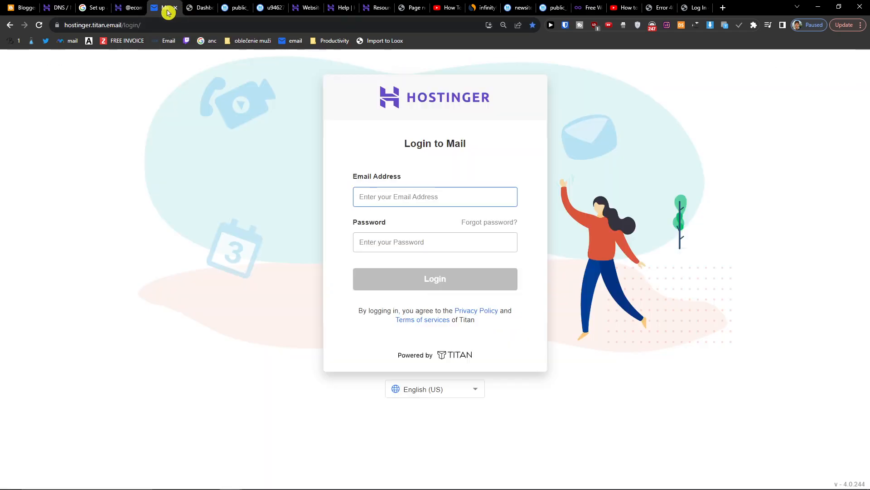
{"action": "left_click", "coordinate": [176, 8]}
{"action": "left_click", "coordinate": [131, 8]}
{"action": "mouse_move", "coordinate": [529, 486]}
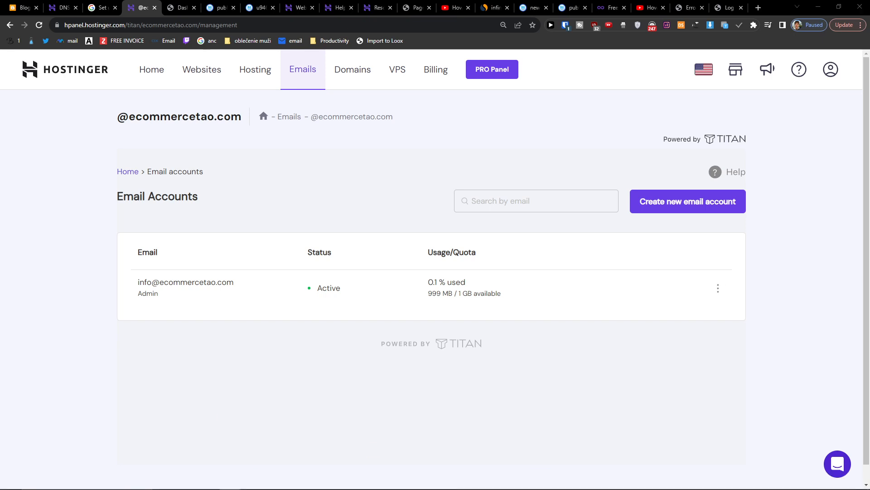
Return to the Emails overview and review the listed email plans and their setup statuses.
{"action": "left_click", "coordinate": [302, 69]}
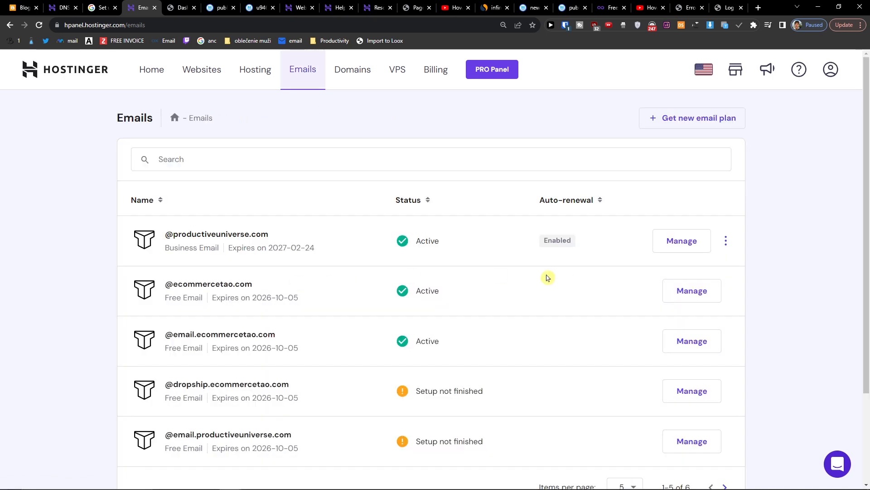
{"action": "scroll", "coordinate": [550, 266], "scroll_direction": "down", "scroll_amount": 3}
{"action": "scroll", "coordinate": [627, 313], "scroll_direction": "up", "scroll_amount": 1}
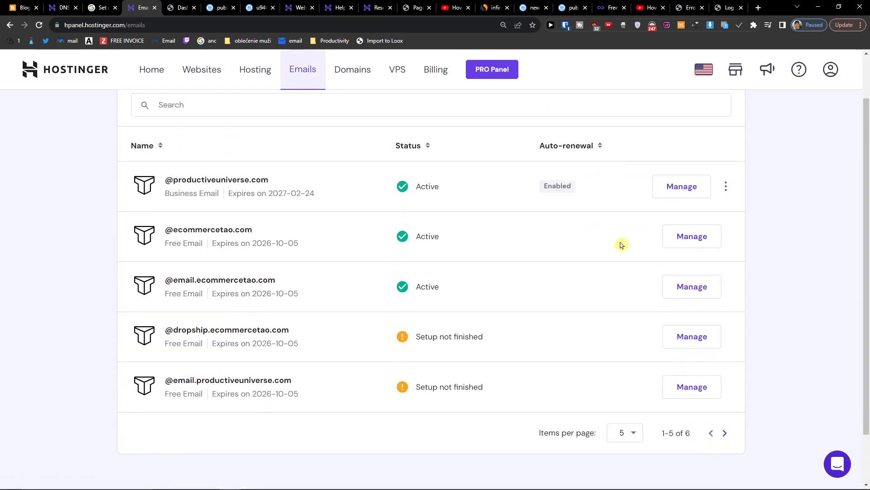
{"action": "scroll", "coordinate": [301, 272], "scroll_direction": "up", "scroll_amount": 1}
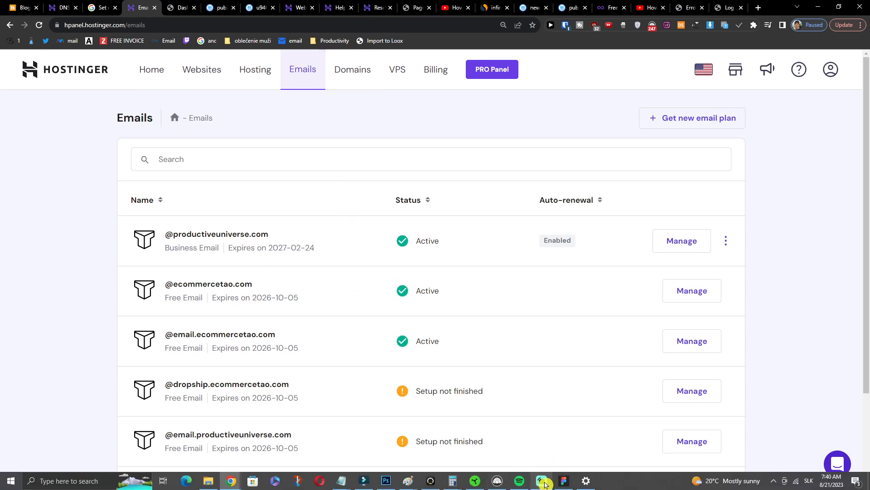
{"action": "scroll", "coordinate": [334, 142], "scroll_direction": "down", "scroll_amount": 1}
{"action": "scroll", "coordinate": [340, 113], "scroll_direction": "up", "scroll_amount": 1}
Go to the Domains section and open the domain overview of websitetao.com.
{"action": "left_click", "coordinate": [346, 76]}
{"action": "scroll", "coordinate": [344, 355], "scroll_direction": "down", "scroll_amount": 3}
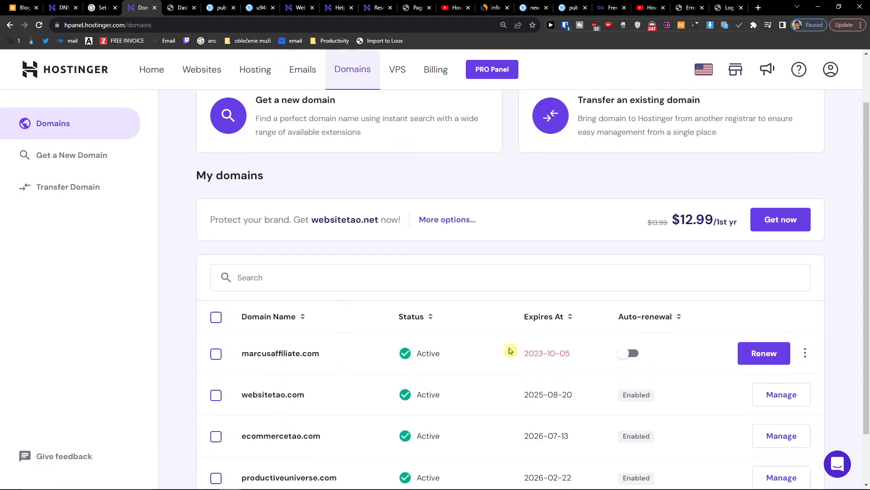
{"action": "left_click", "coordinate": [804, 294]}
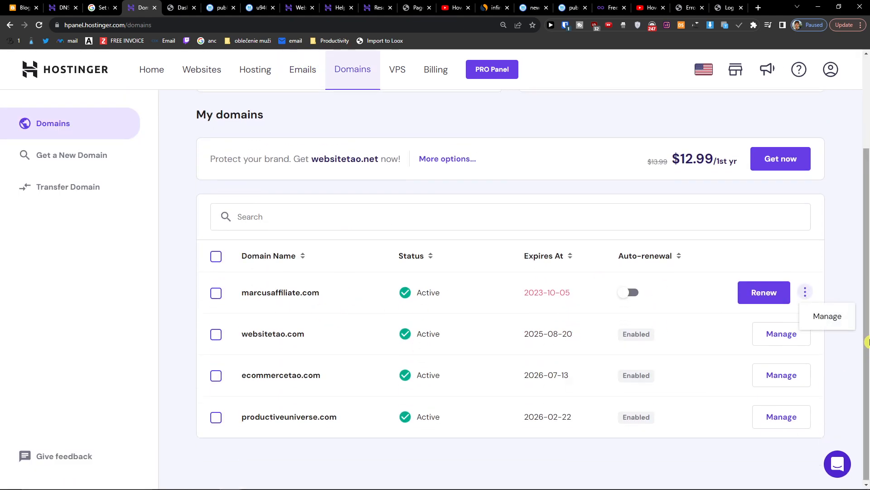
{"action": "left_click", "coordinate": [792, 343]}
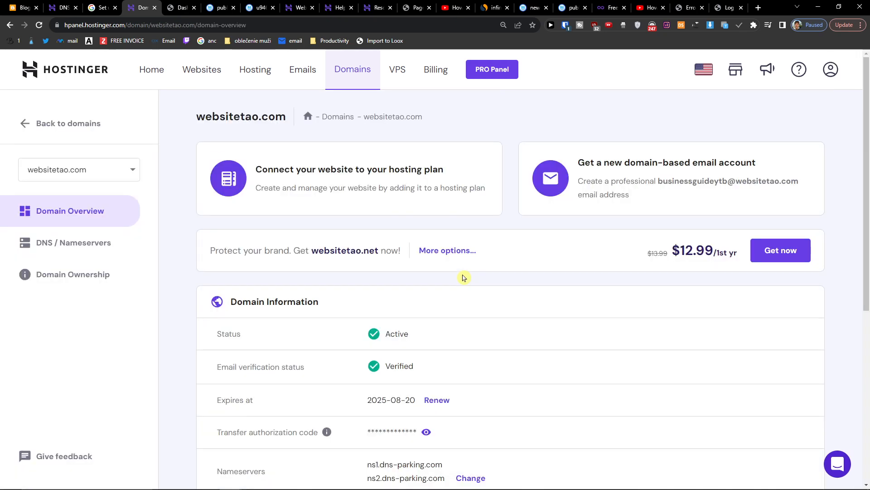
Examine the domain information, renewal, forwarding and privacy settings of websitetao.com.
{"action": "scroll", "coordinate": [464, 277], "scroll_direction": "down", "scroll_amount": 2}
{"action": "scroll", "coordinate": [498, 274], "scroll_direction": "up", "scroll_amount": 2}
{"action": "scroll", "coordinate": [498, 275], "scroll_direction": "down", "scroll_amount": 1}
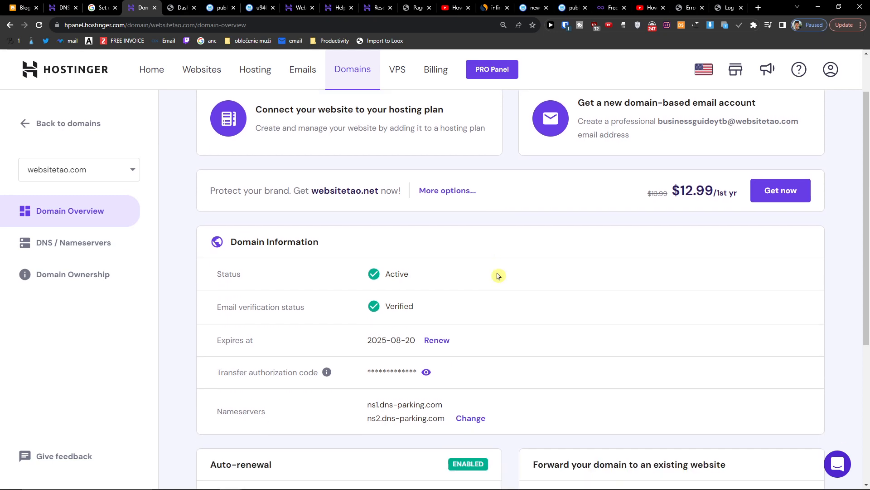
{"action": "scroll", "coordinate": [498, 276], "scroll_direction": "down", "scroll_amount": 5}
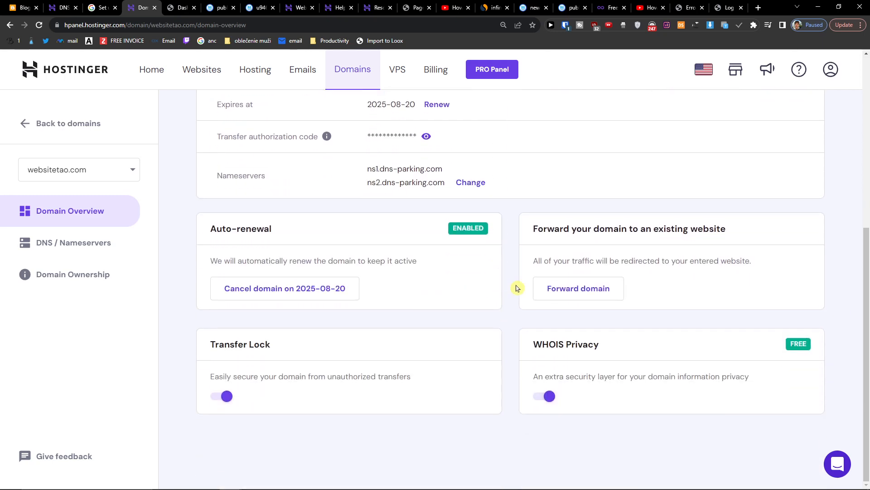
{"action": "scroll", "coordinate": [517, 288], "scroll_direction": "up", "scroll_amount": 6}
Return to the Emails overview, open the management page of the productiveuniverse.com business email and show its email accounts.
{"action": "left_click", "coordinate": [320, 81]}
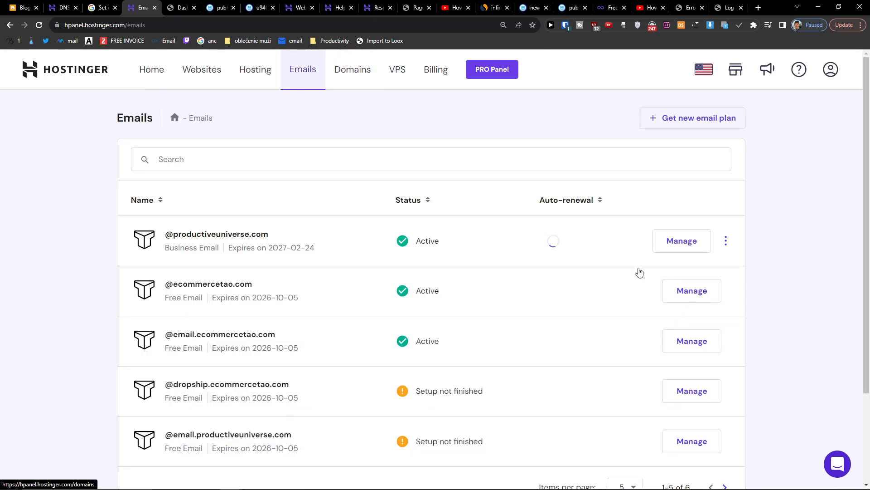
{"action": "scroll", "coordinate": [657, 313], "scroll_direction": "down", "scroll_amount": 2}
{"action": "left_click", "coordinate": [726, 184]}
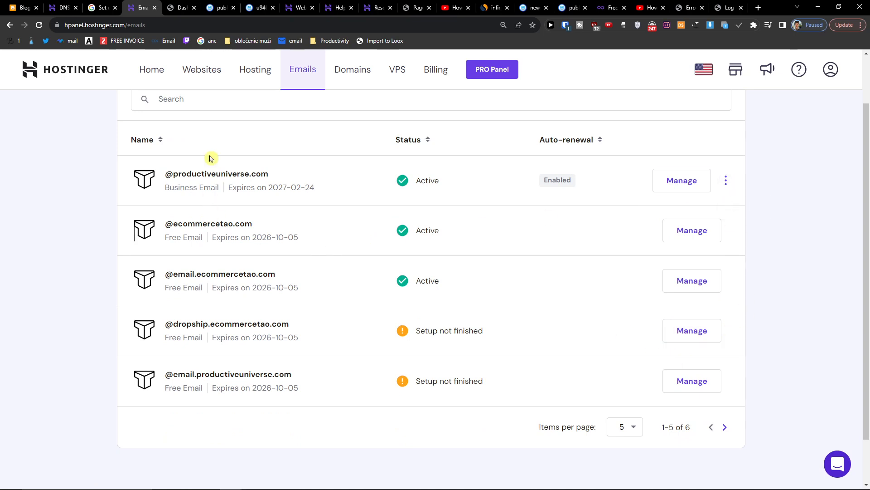
{"action": "left_click", "coordinate": [665, 182]}
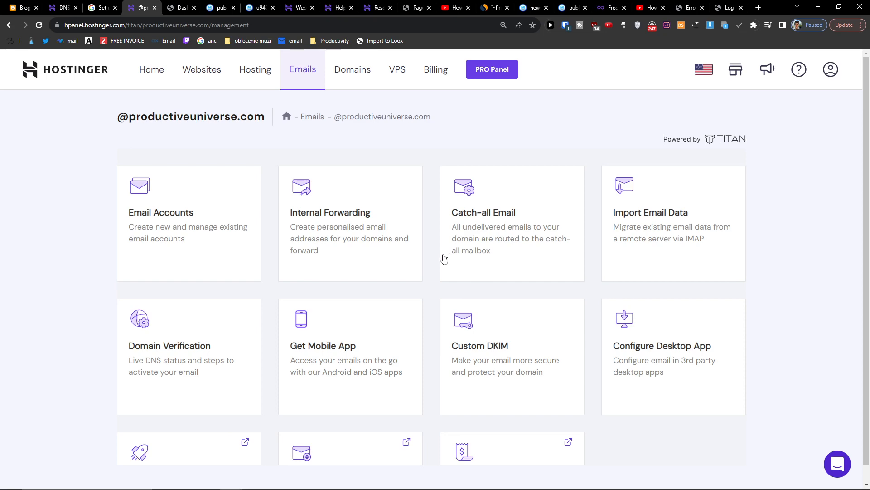
{"action": "scroll", "coordinate": [442, 259], "scroll_direction": "down", "scroll_amount": 3}
{"action": "scroll", "coordinate": [441, 259], "scroll_direction": "up", "scroll_amount": 3}
{"action": "left_click", "coordinate": [195, 217]}
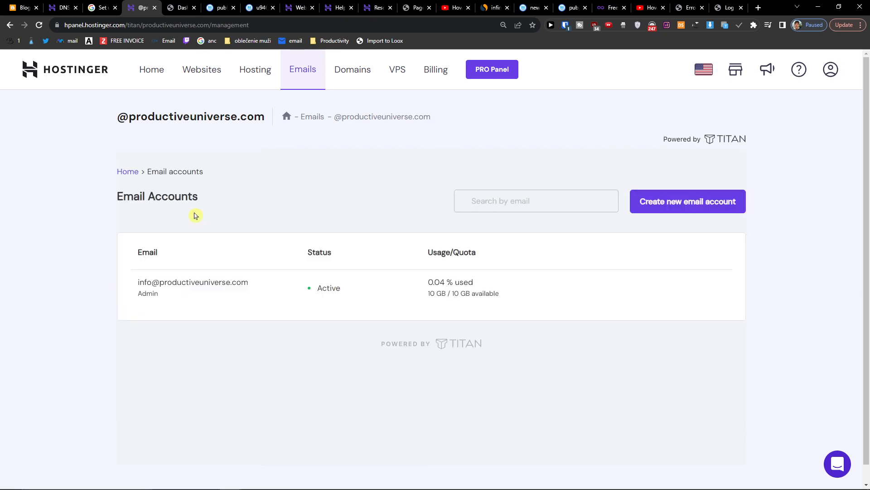